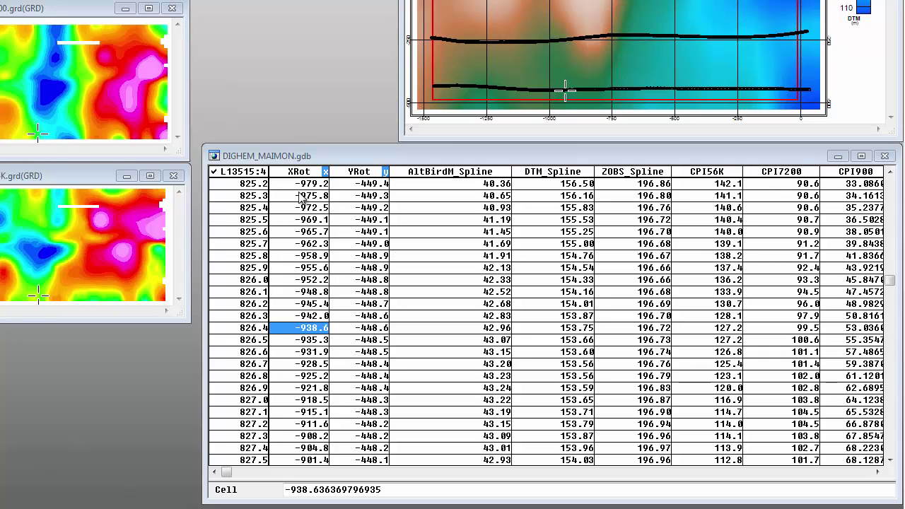
Review runs of XRot, YRot and AltBirdM_Spline values, then scroll the grid right.
{"action": "left_click_drag", "start_coordinate": [303, 198], "coordinate": [302, 281]}
{"action": "left_click_drag", "start_coordinate": [336, 244], "coordinate": [337, 304]}
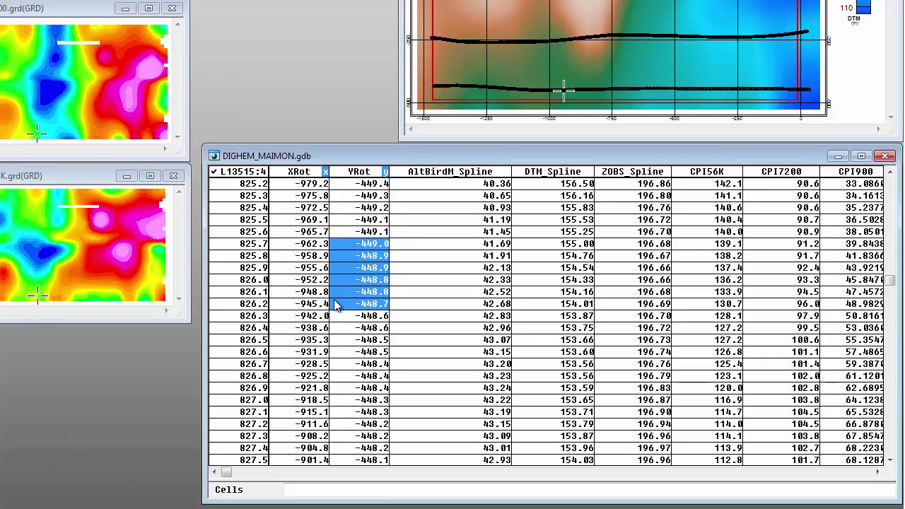
{"action": "left_click", "coordinate": [487, 208]}
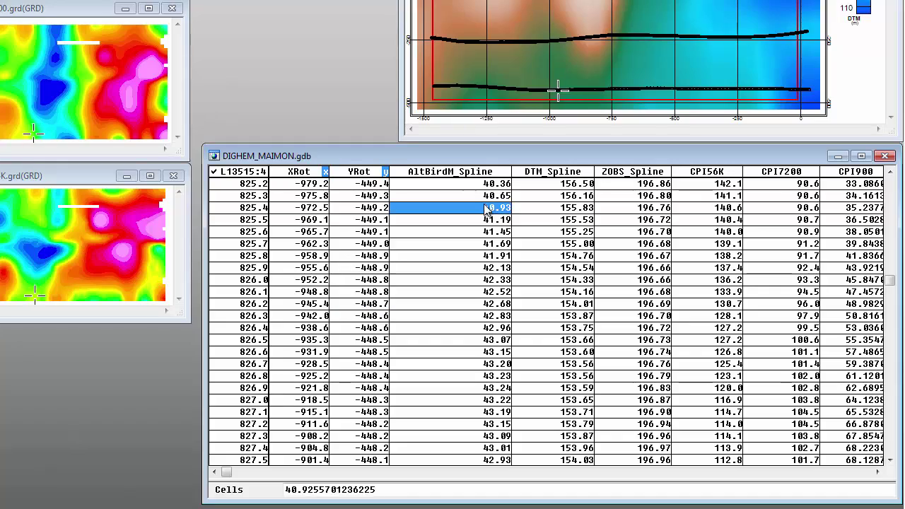
{"action": "left_click_drag", "start_coordinate": [487, 209], "coordinate": [485, 318]}
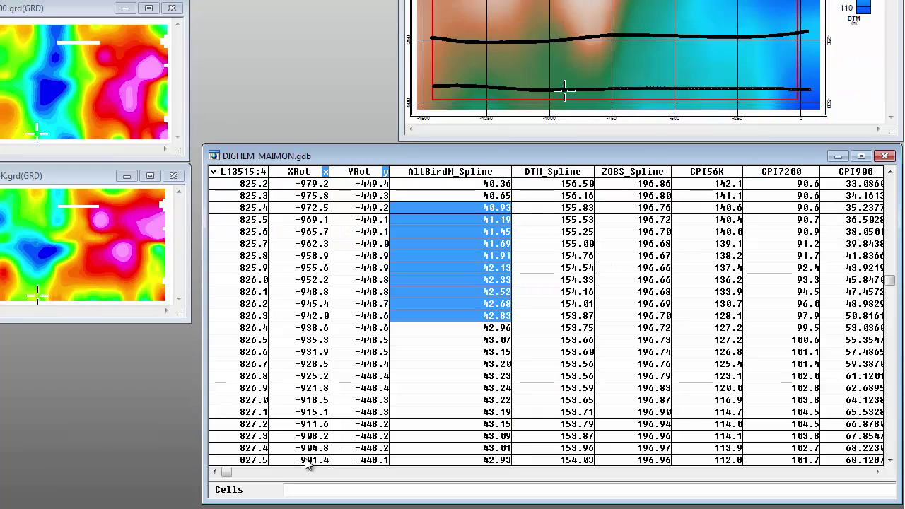
{"action": "left_click_drag", "start_coordinate": [226, 472], "coordinate": [256, 478]}
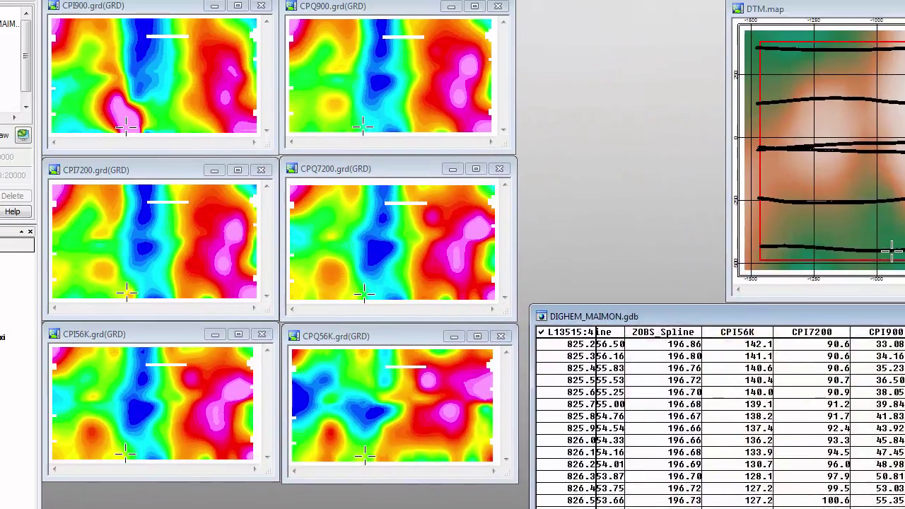
Start a new VOXI session from polygon EM_Demo, bounded by AOI.ply.
{"action": "left_click", "coordinate": [571, 22]}
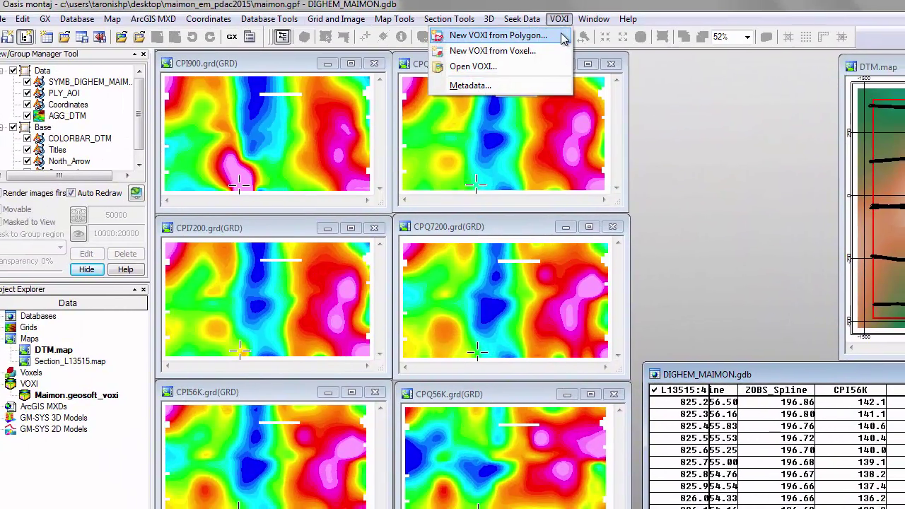
{"action": "left_click", "coordinate": [559, 40]}
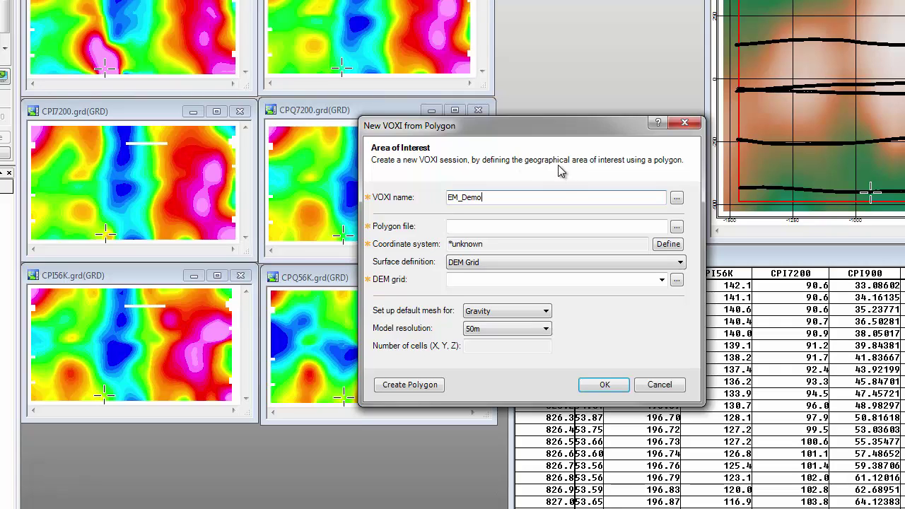
{"action": "left_click", "coordinate": [677, 227]}
{"action": "double_click", "coordinate": [489, 211]}
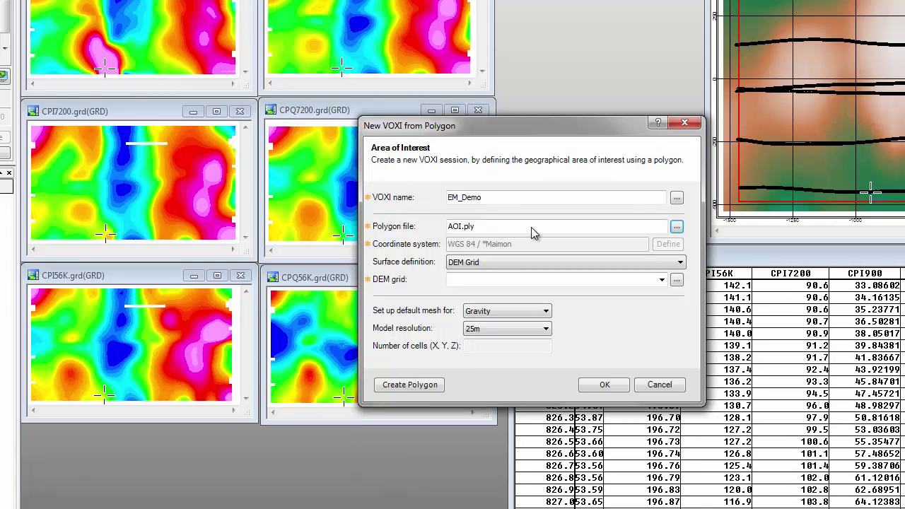
Drape it on DTM.grd with an FD-Electromagnetics mesh and create the session.
{"action": "left_click", "coordinate": [662, 282]}
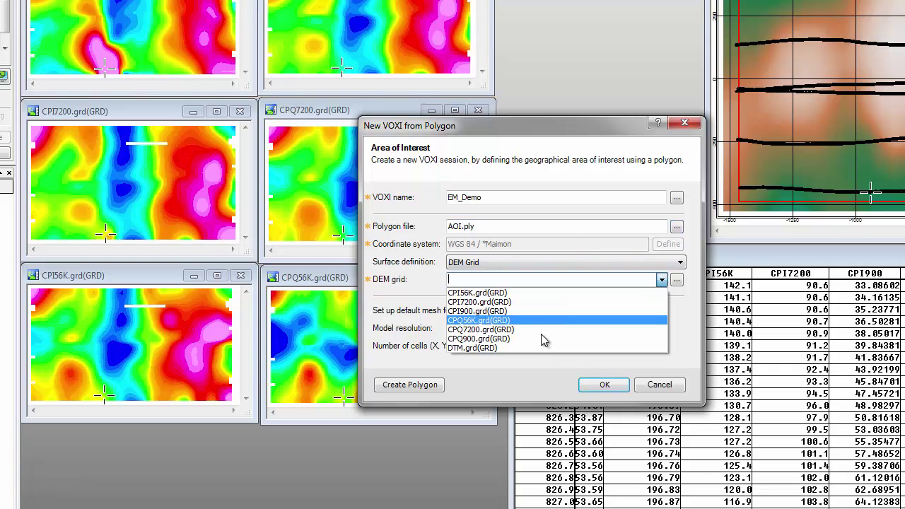
{"action": "left_click", "coordinate": [515, 349]}
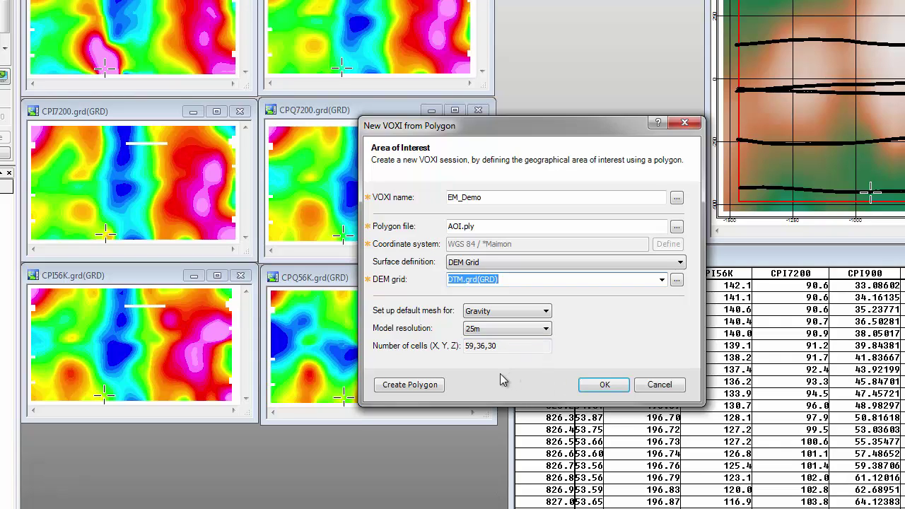
{"action": "left_click", "coordinate": [524, 313]}
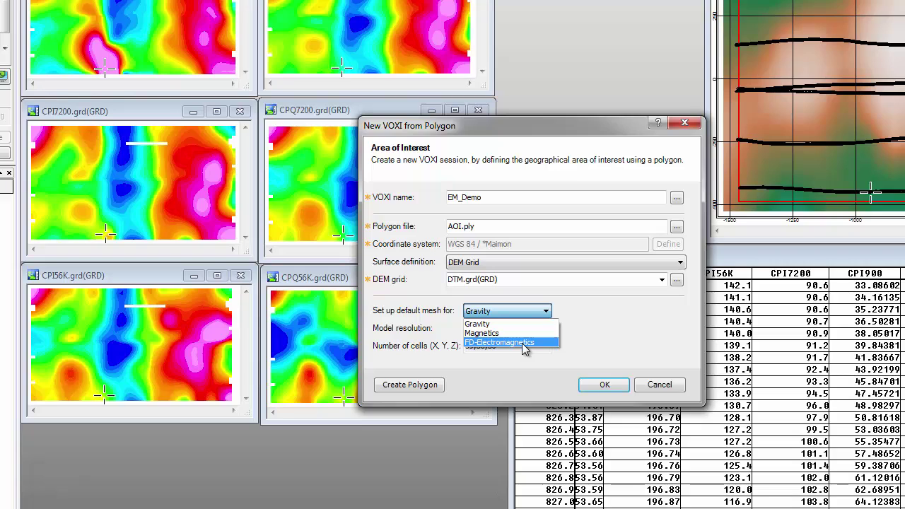
{"action": "left_click", "coordinate": [524, 343]}
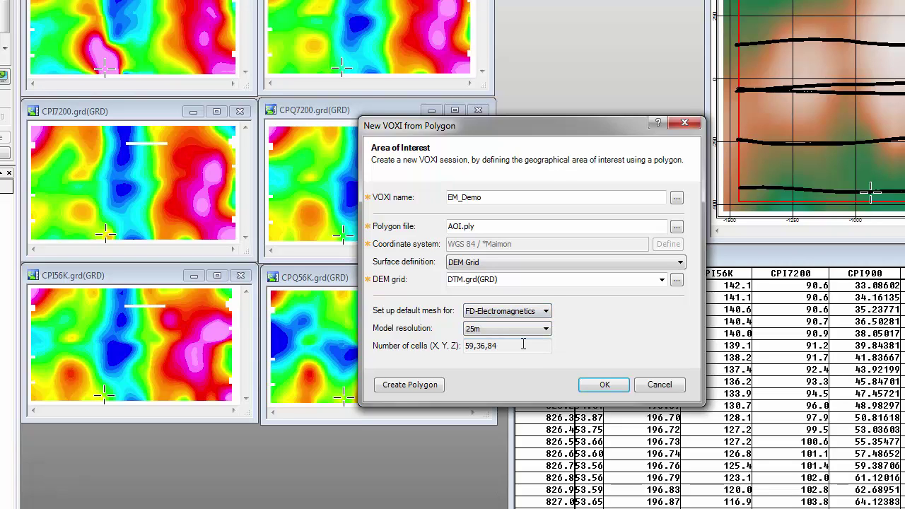
{"action": "left_click", "coordinate": [606, 386]}
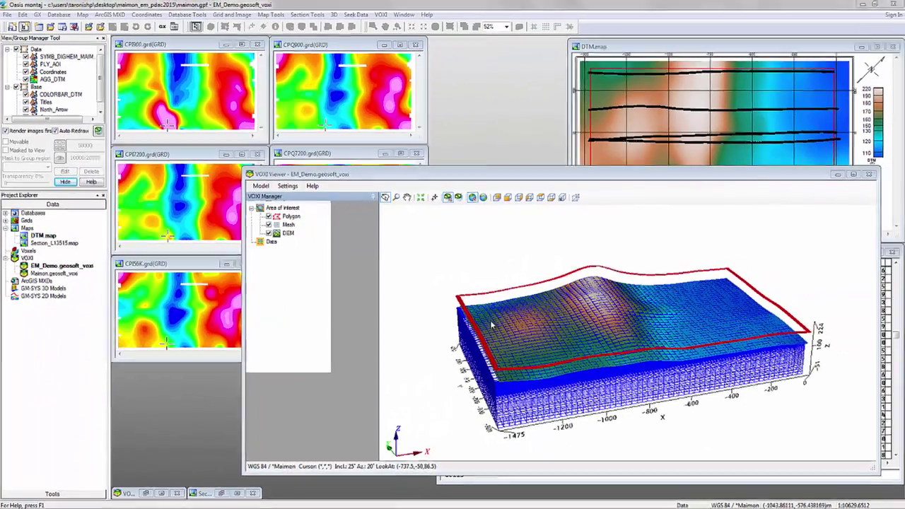
Maximize the EM_Demo VOXI viewer, rotate the mesh side-on, and begin adding data.
{"action": "left_click", "coordinate": [853, 173]}
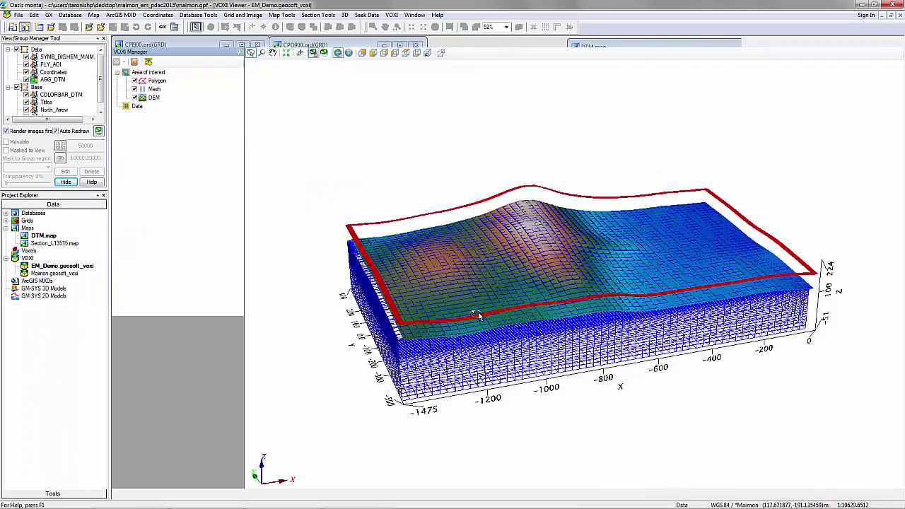
{"action": "left_click_drag", "start_coordinate": [478, 316], "coordinate": [487, 196]}
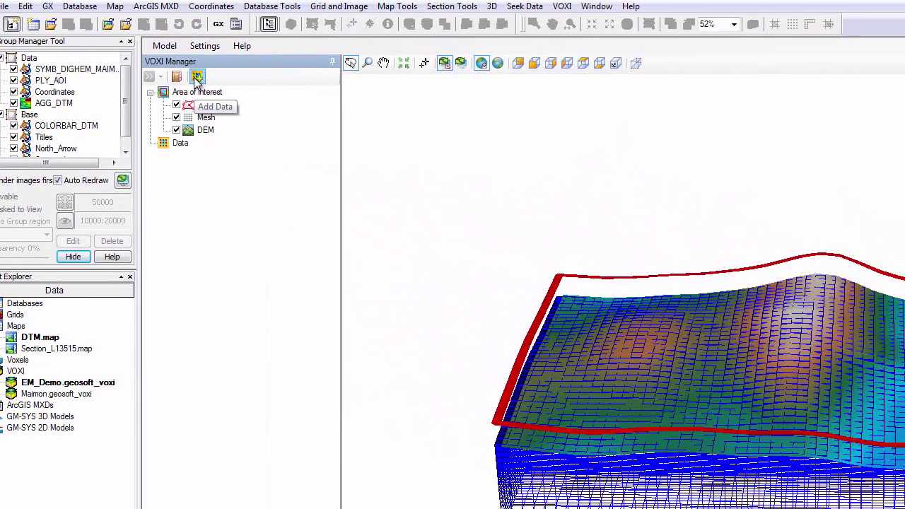
{"action": "left_click", "coordinate": [221, 95]}
Use DIGHEM_MAIMON.gdb as data source with ZOBS_Spline as sensor elevation, then continue.
{"action": "left_click", "coordinate": [615, 195]}
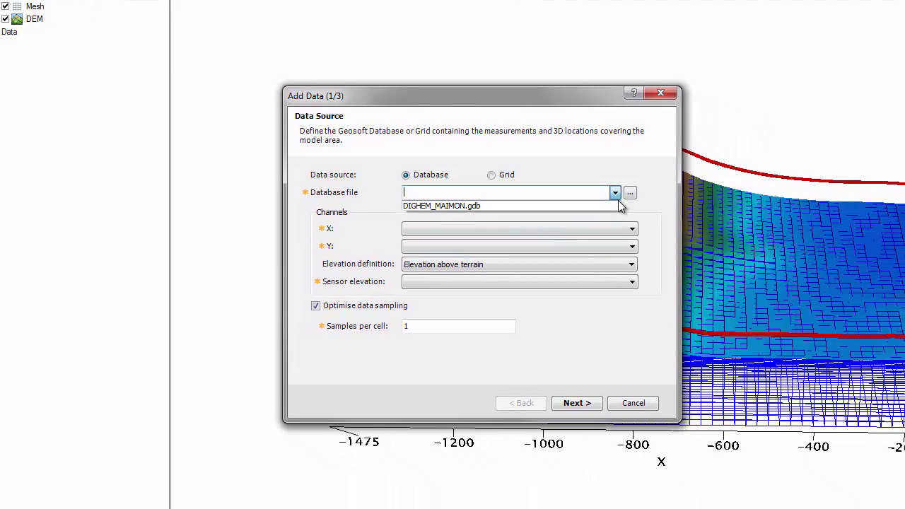
{"action": "left_click", "coordinate": [601, 206]}
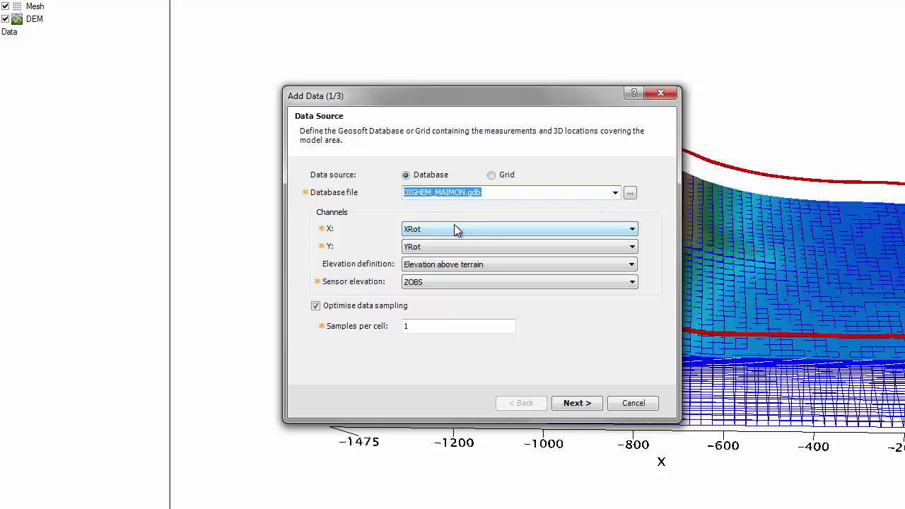
{"action": "left_click", "coordinate": [445, 266]}
{"action": "left_click", "coordinate": [439, 275]}
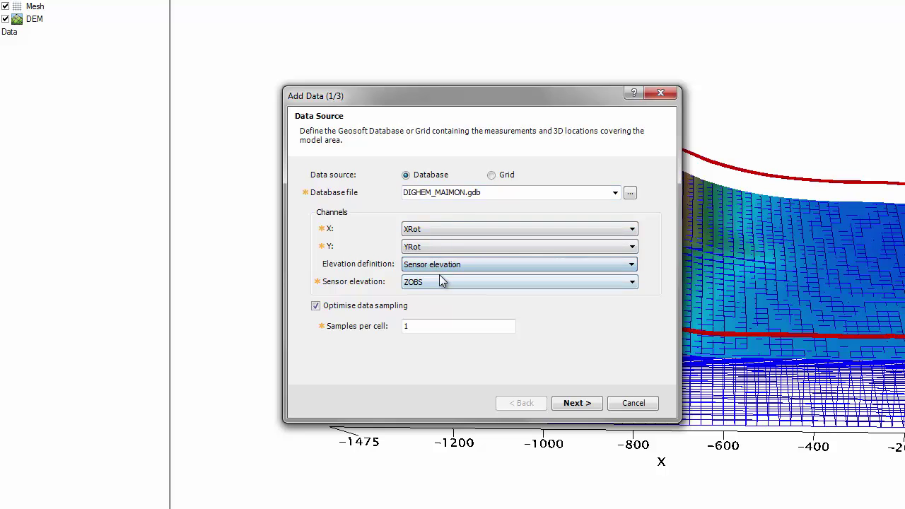
{"action": "left_click", "coordinate": [445, 286]}
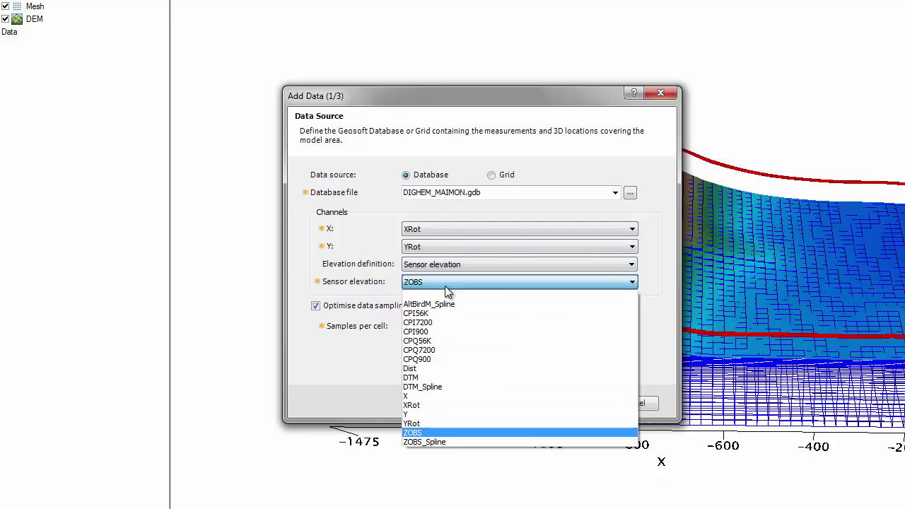
{"action": "left_click", "coordinate": [431, 442]}
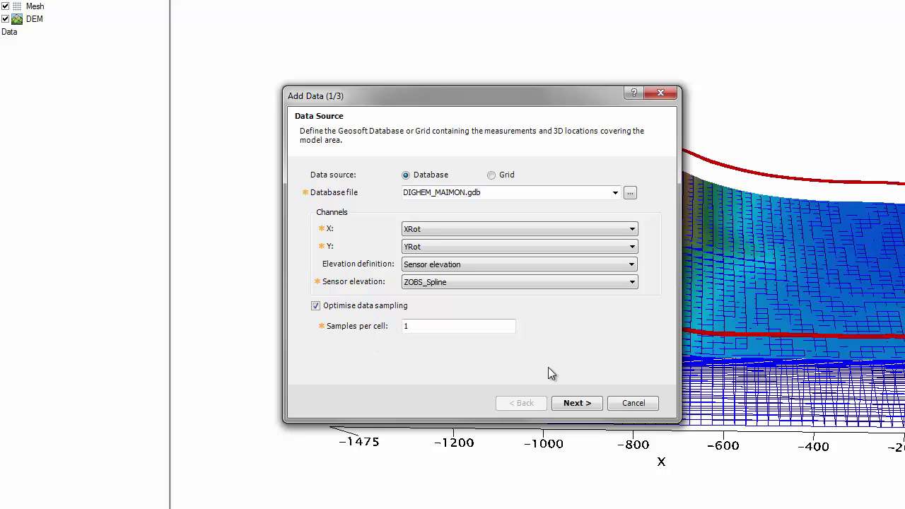
{"action": "left_click", "coordinate": [570, 403]}
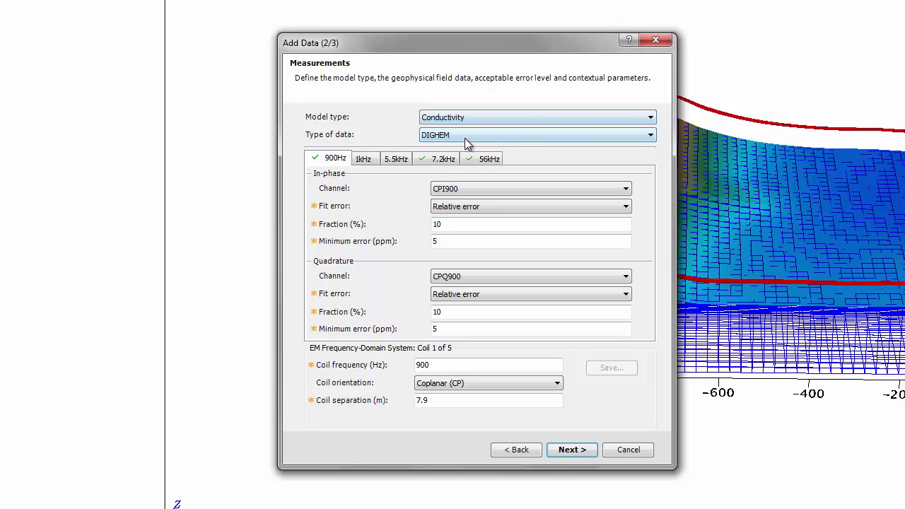
Keep DIGHEM data type with relative fit error and 5 ppm minimum error on 900Hz.
{"action": "left_click", "coordinate": [464, 138]}
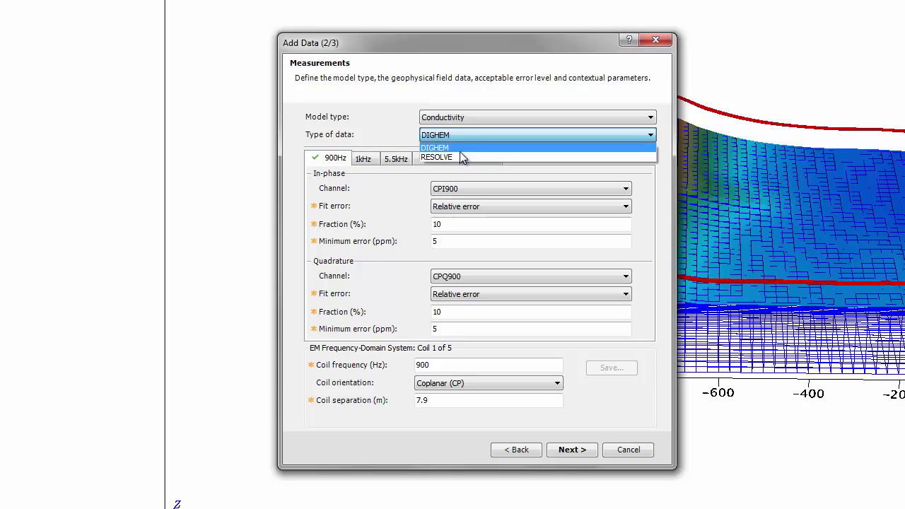
{"action": "left_click", "coordinate": [461, 149]}
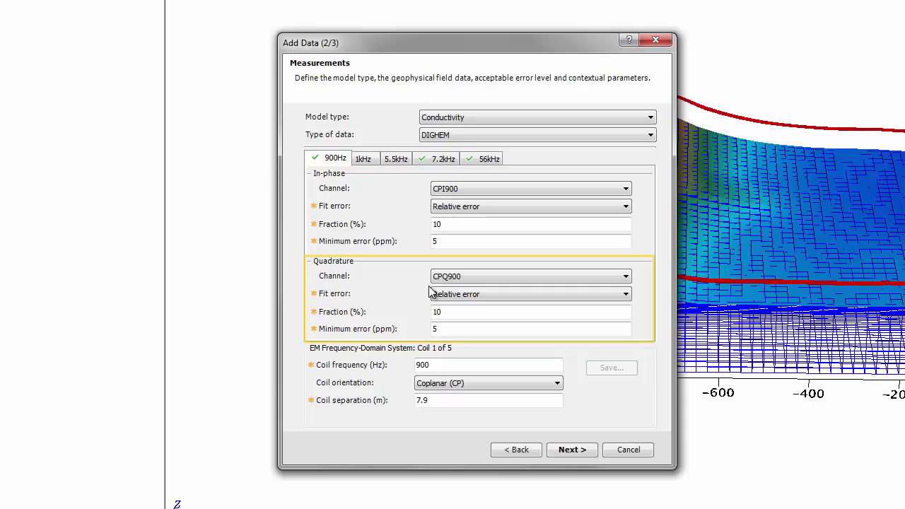
{"action": "left_click", "coordinate": [470, 207]}
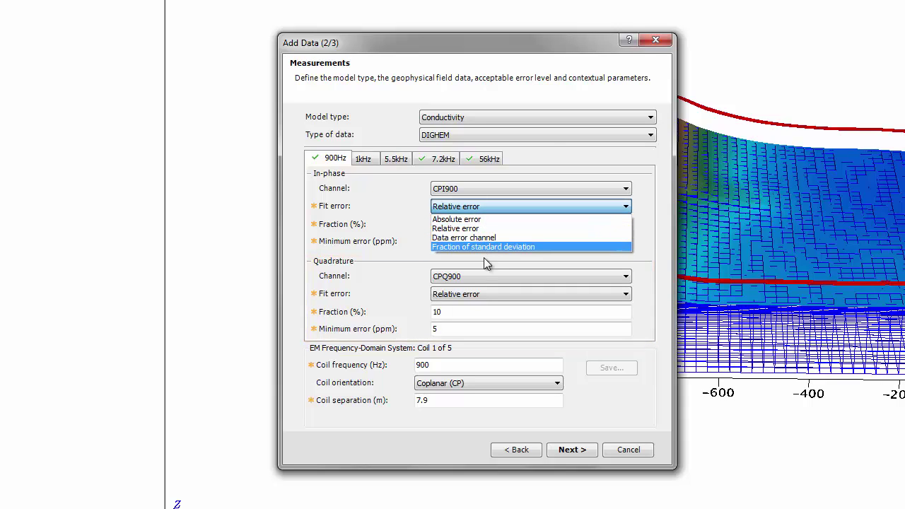
{"action": "left_click", "coordinate": [403, 219]}
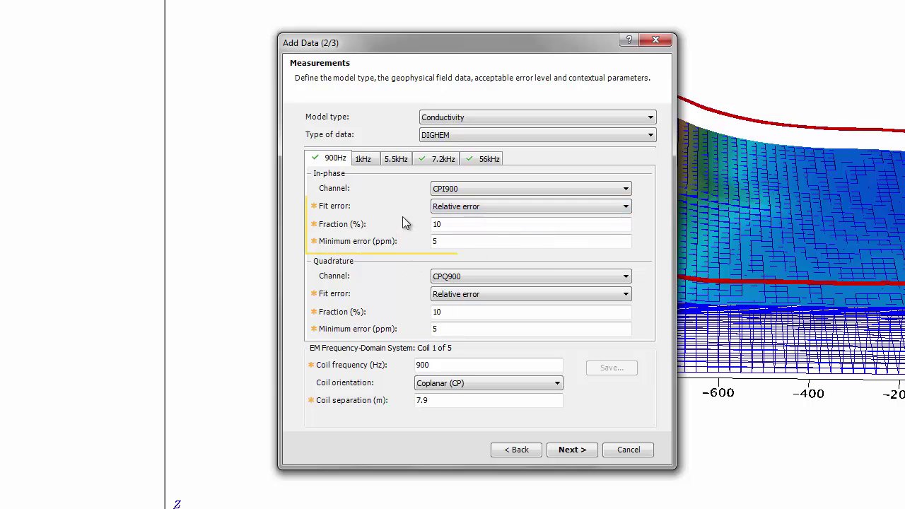
{"action": "left_click", "coordinate": [455, 243]}
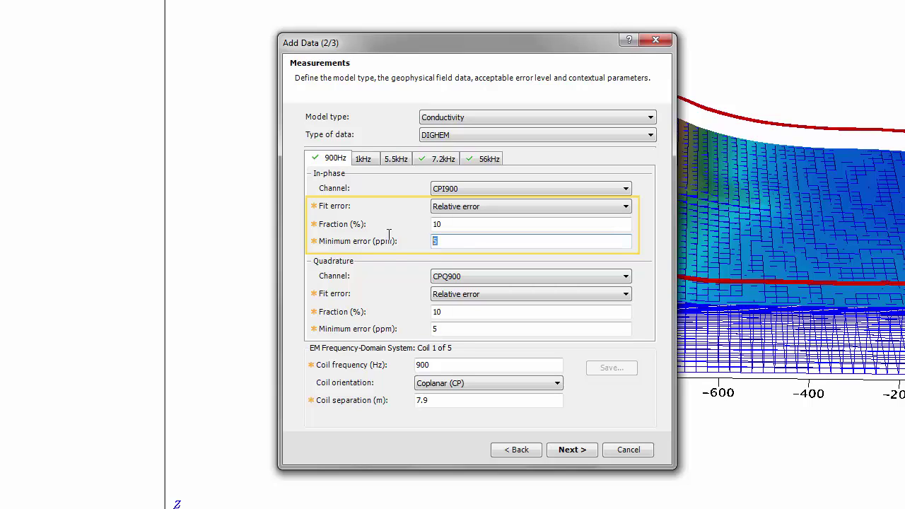
{"action": "left_click", "coordinate": [445, 242]}
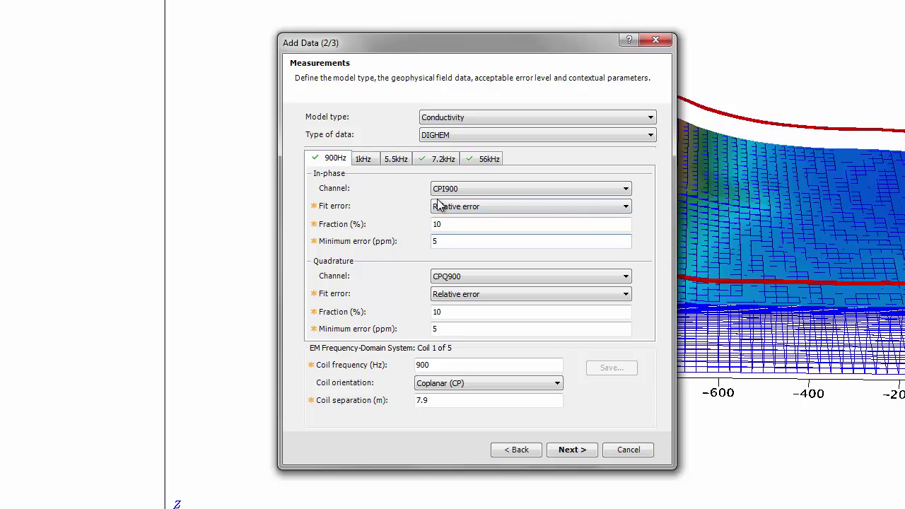
Check the 1kHz coil settings and advance past the measurements page.
{"action": "left_click", "coordinate": [364, 159]}
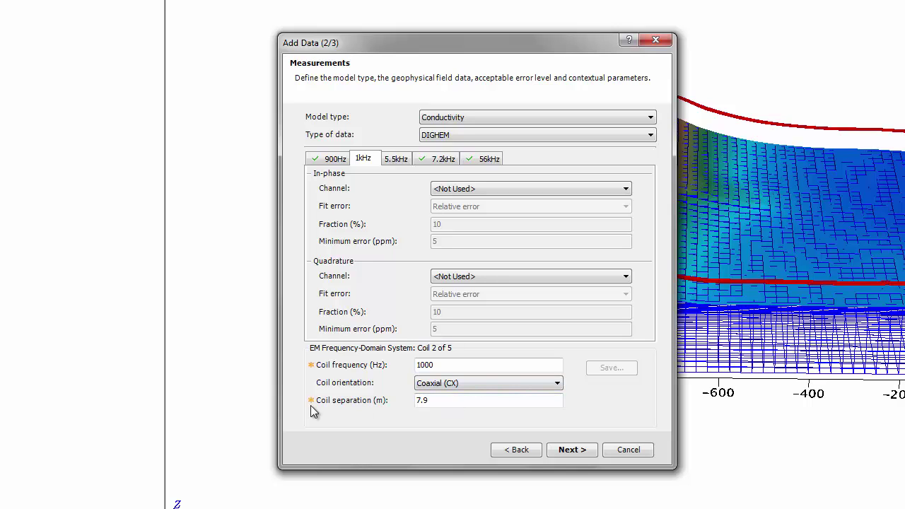
{"action": "left_click", "coordinate": [575, 452]}
{"action": "left_click", "coordinate": [577, 454]}
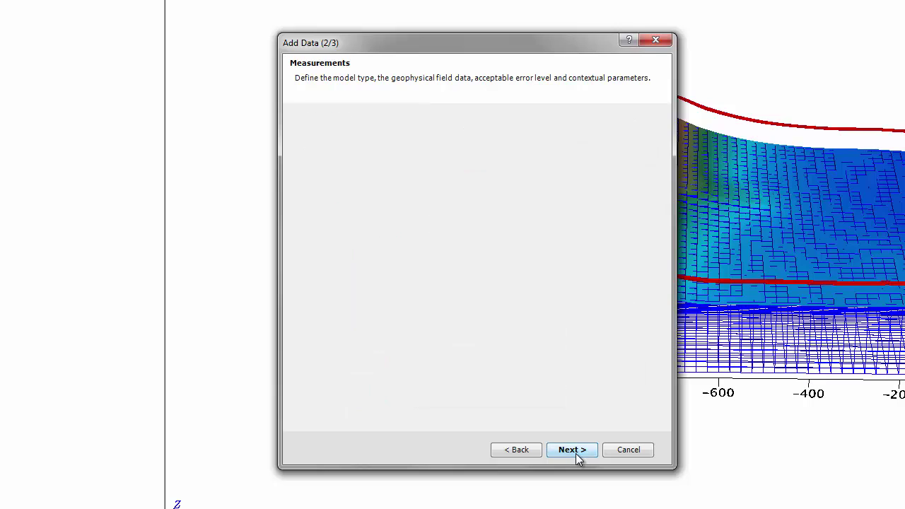